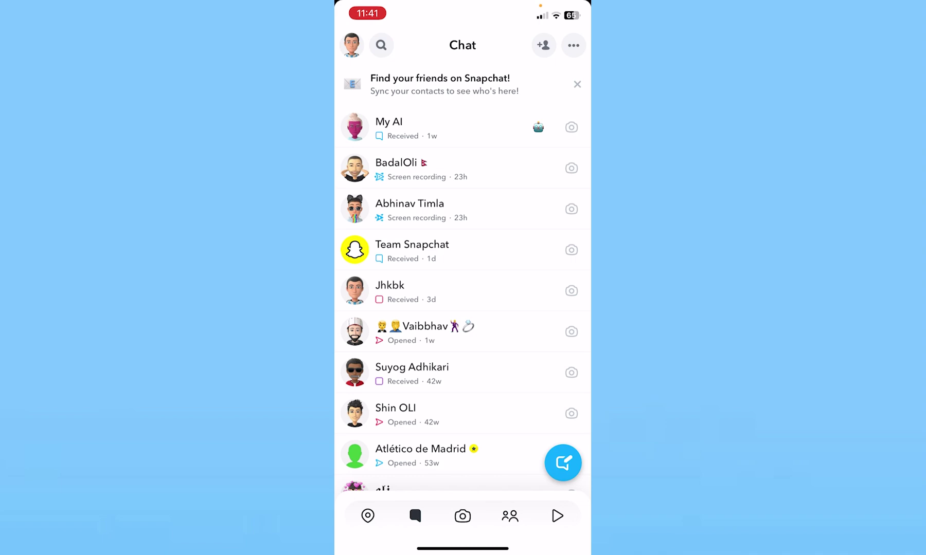
scroll(462, 289, "down", 3)
scroll(462, 290, "down", 10)
left_click_drag(461, 547, 462, 326)
- Force-close Snapchat, open its Settings page, and switch its Microphone access off
left_click_drag(441, 217, 441, 28)
left_click_drag(376, 218, 550, 217)
left_click(492, 329)
scroll(463, 304, "down", 10)
scroll(462, 304, "down", 10)
scroll(462, 304, "down", 10)
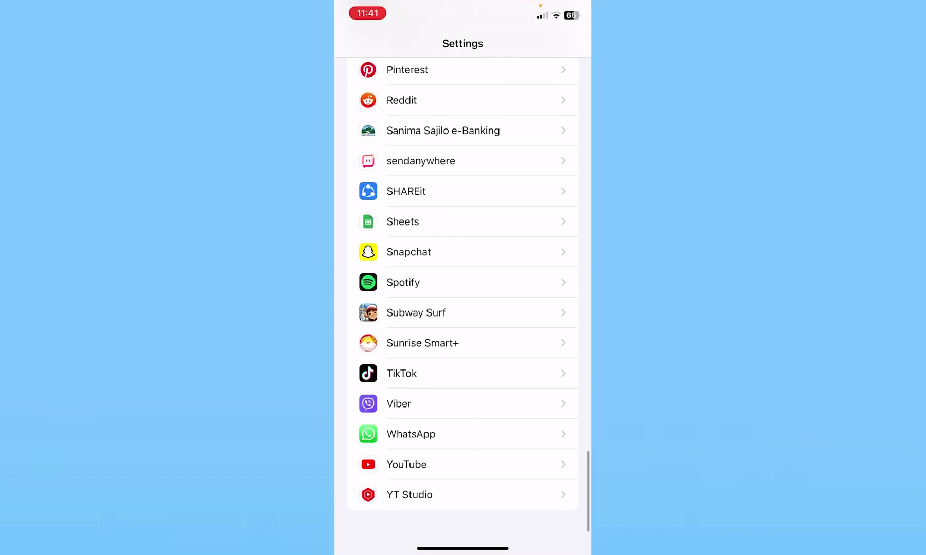
left_click(409, 252)
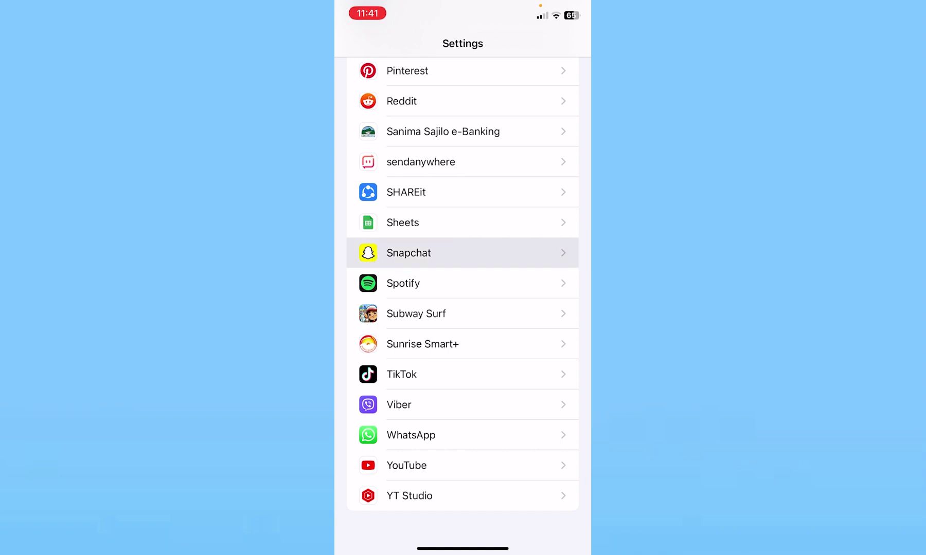
left_click(551, 150)
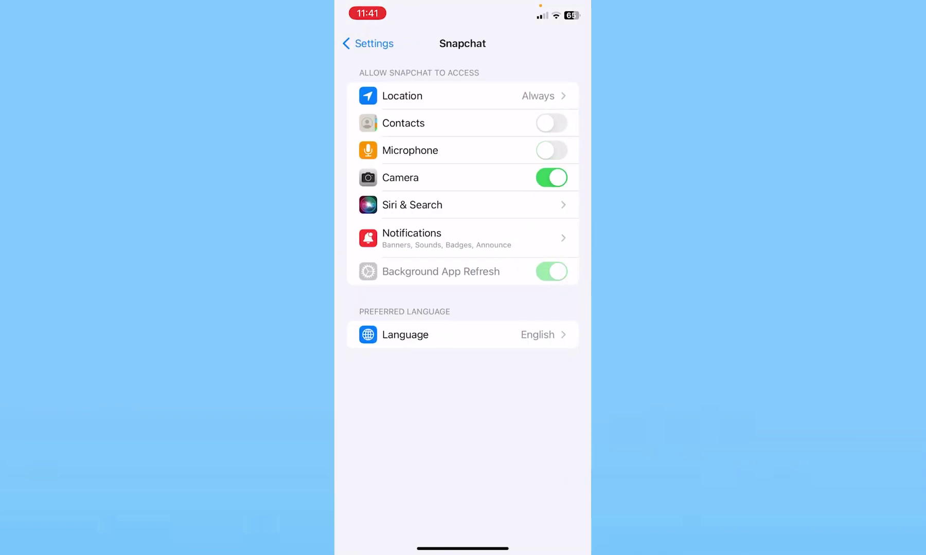
- Turn Snapchat's Microphone access back on and return to the home page showing Snapchat
left_click(552, 150)
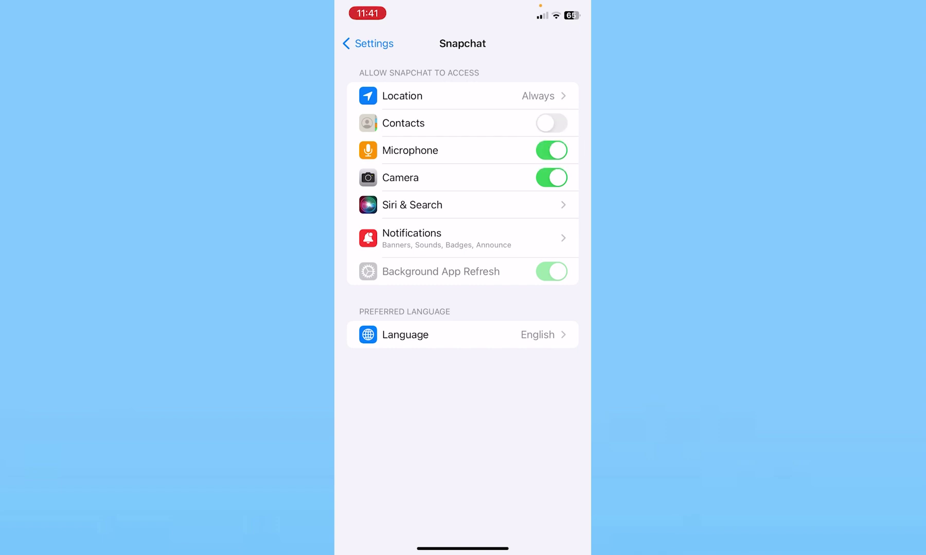
left_click_drag(462, 548, 462, 290)
left_click_drag(550, 289, 376, 289)
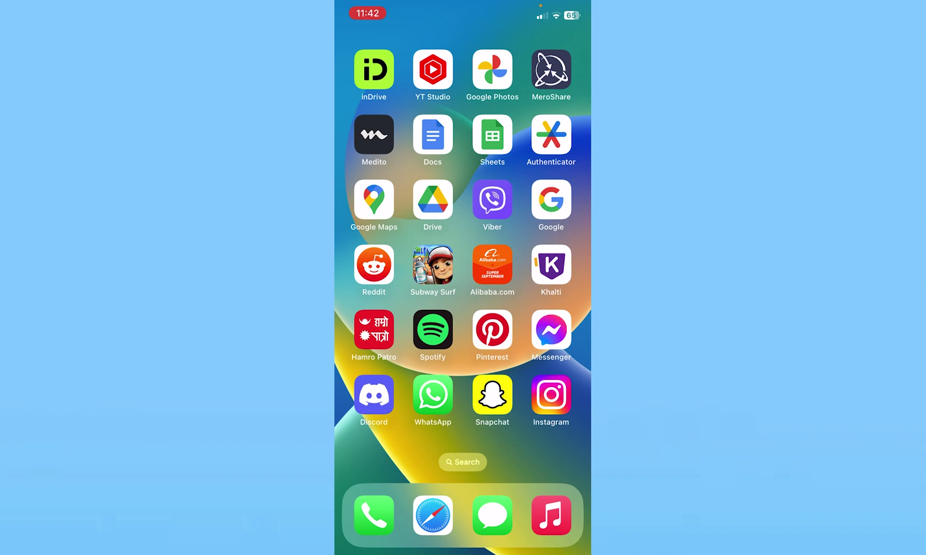
- Relaunch Snapchat, go to the Chat list, and briefly peek at the camera screen
left_click(492, 395)
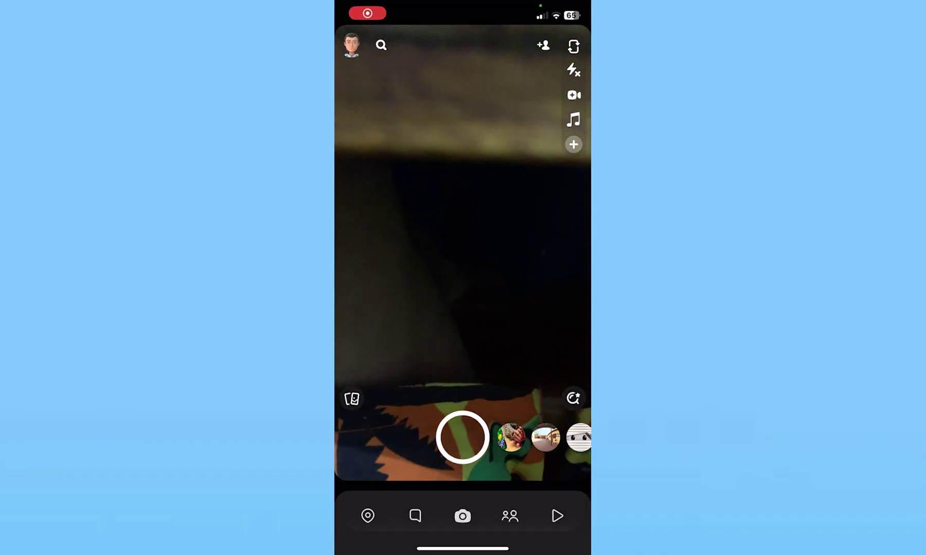
left_click(415, 516)
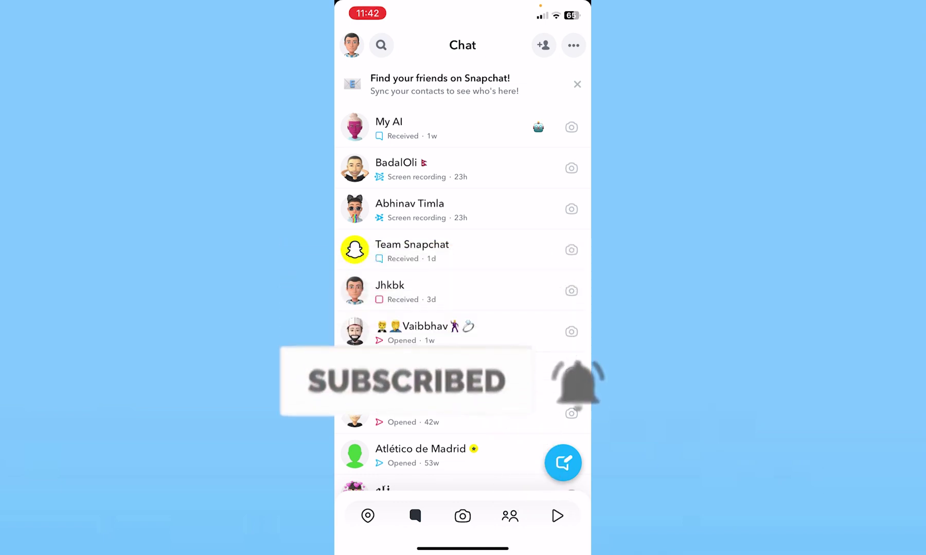
mouse_move(507, 289)
left_mouse_down()
mouse_move(362, 289)
mouse_move(550, 290)
left_mouse_up()
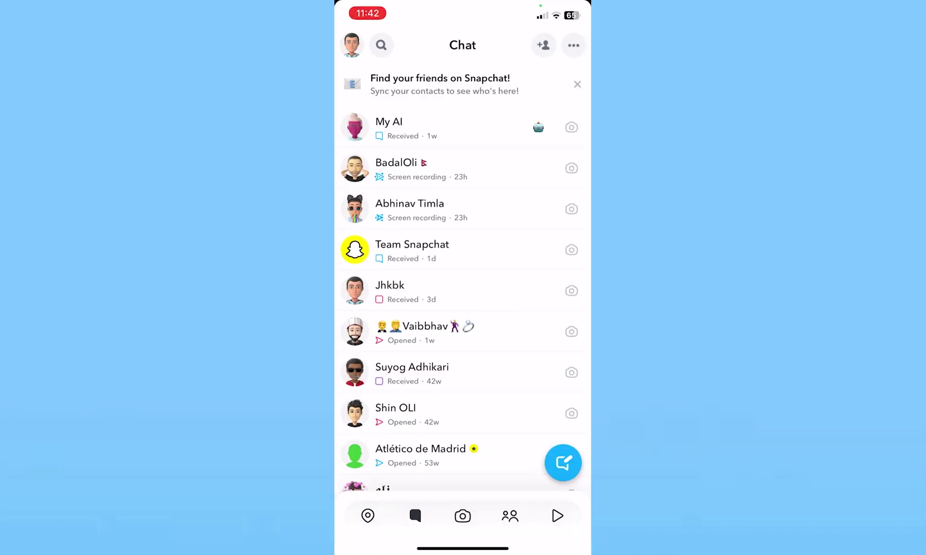
- Exit Snapchat, dismiss its quick-actions menu, and page back to Snapchat's home page
left_click_drag(462, 548, 463, 325)
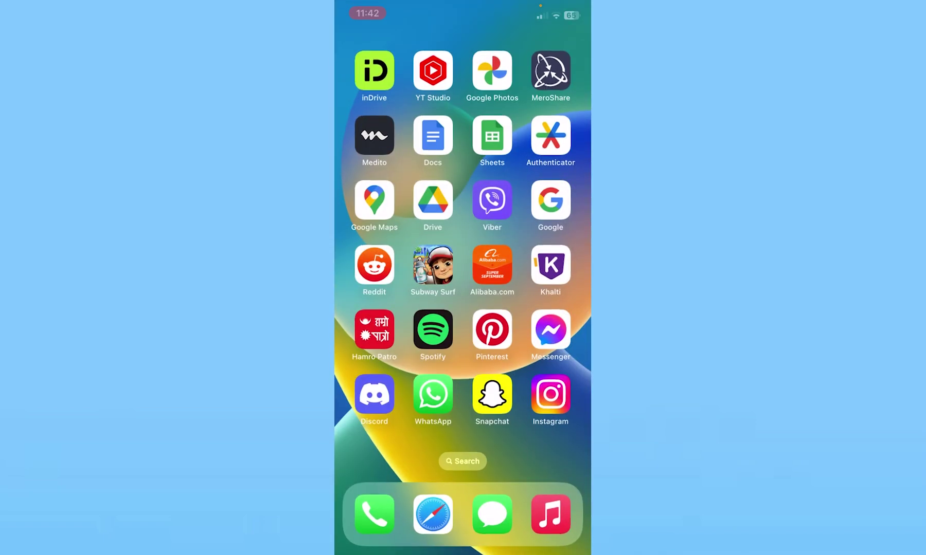
left_click(491, 395)
left_click(463, 217)
left_click_drag(550, 289, 362, 290)
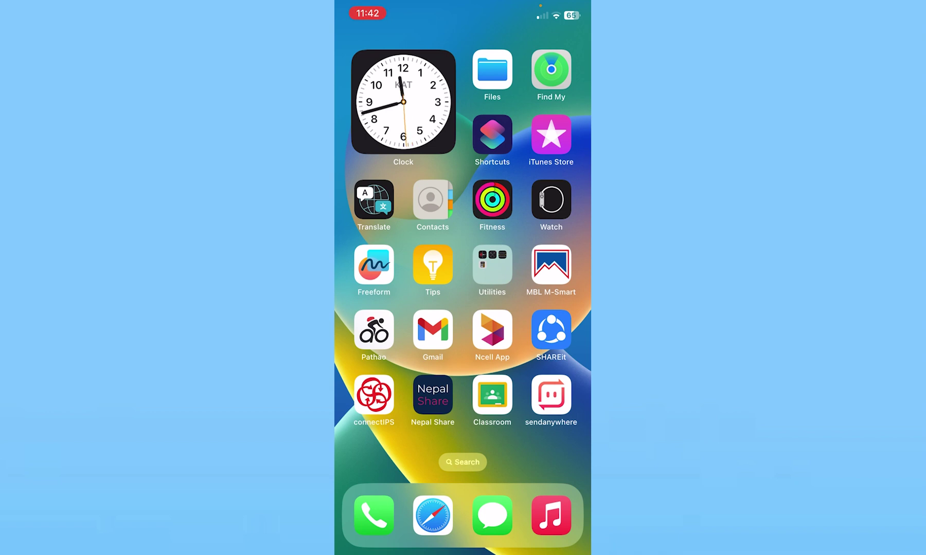
left_click_drag(550, 289, 362, 290)
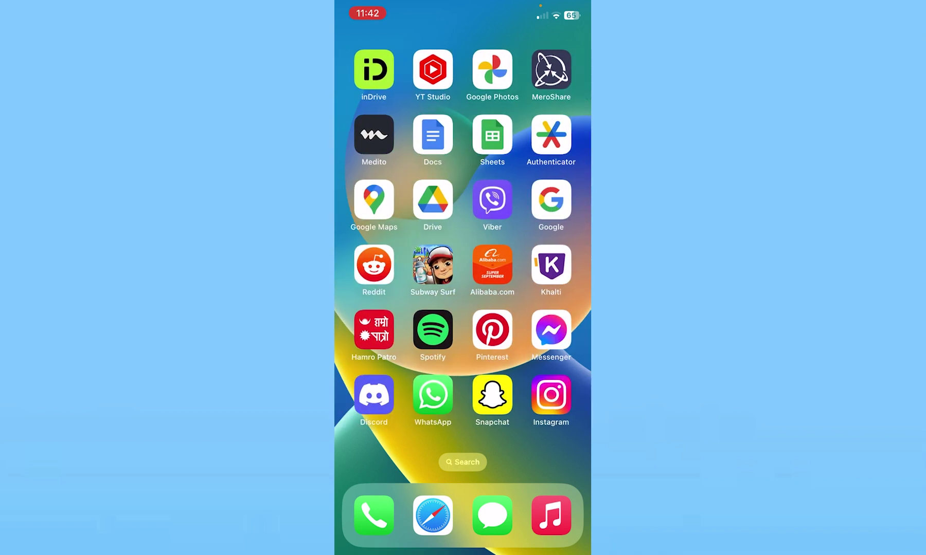